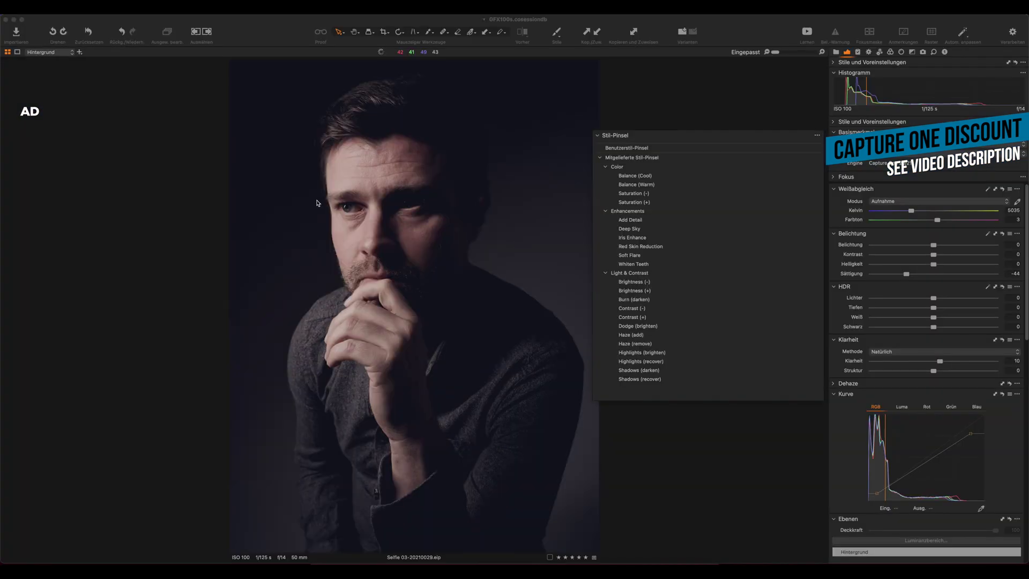
Bring the Capture One window with the Selfie 03 portrait to the front.
click(318, 203)
Zoom in on the man's eye and paint an Iris Enhance stroke across the iris.
scroll(318, 203, up, 5)
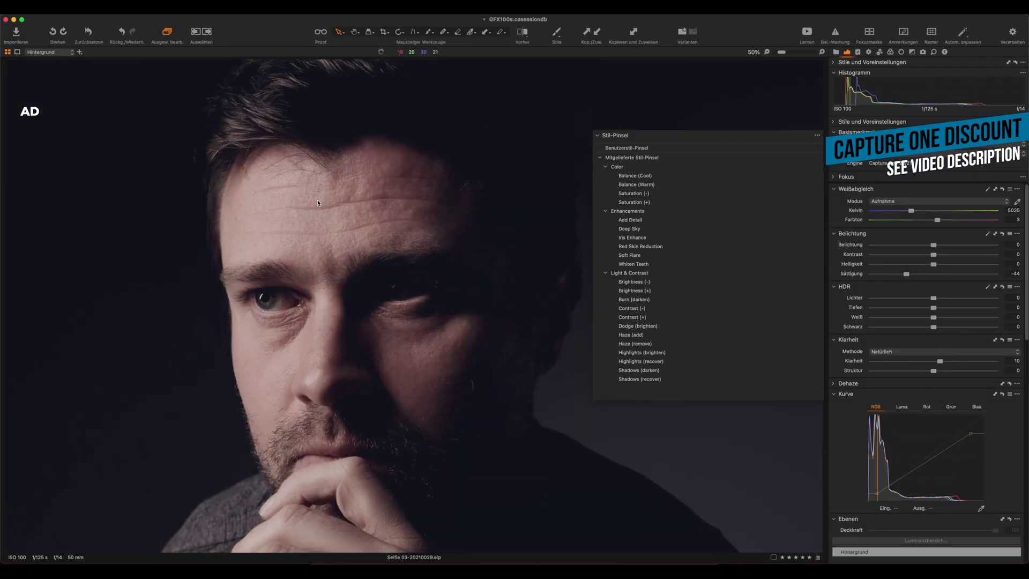
scroll(318, 204, up, 5)
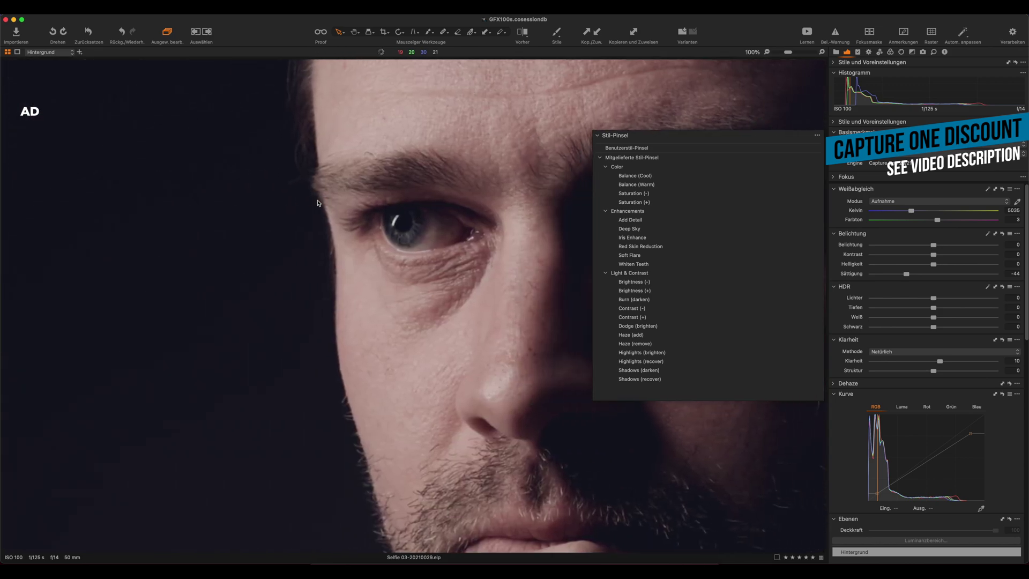
scroll(318, 204, up, 5)
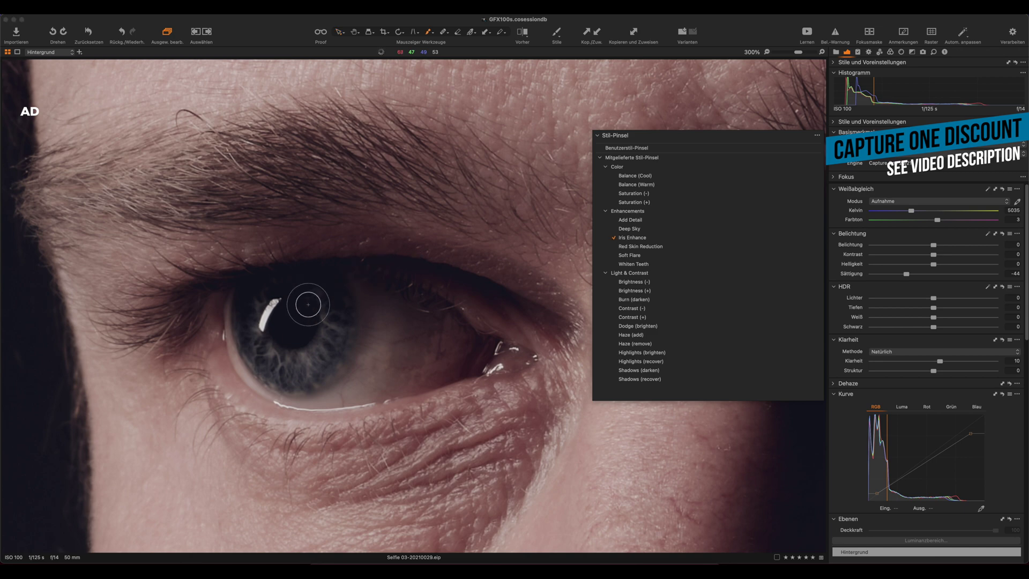
drag(318, 286, 335, 285)
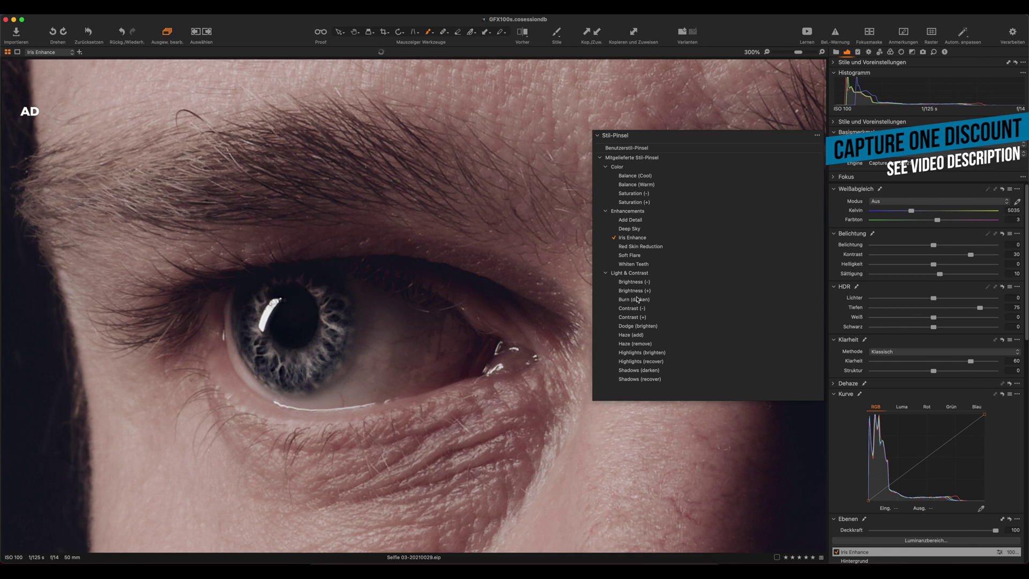
Darken the eyebrow with a Burn (darken) style brush stroke.
click(637, 301)
key(super+alt+0)
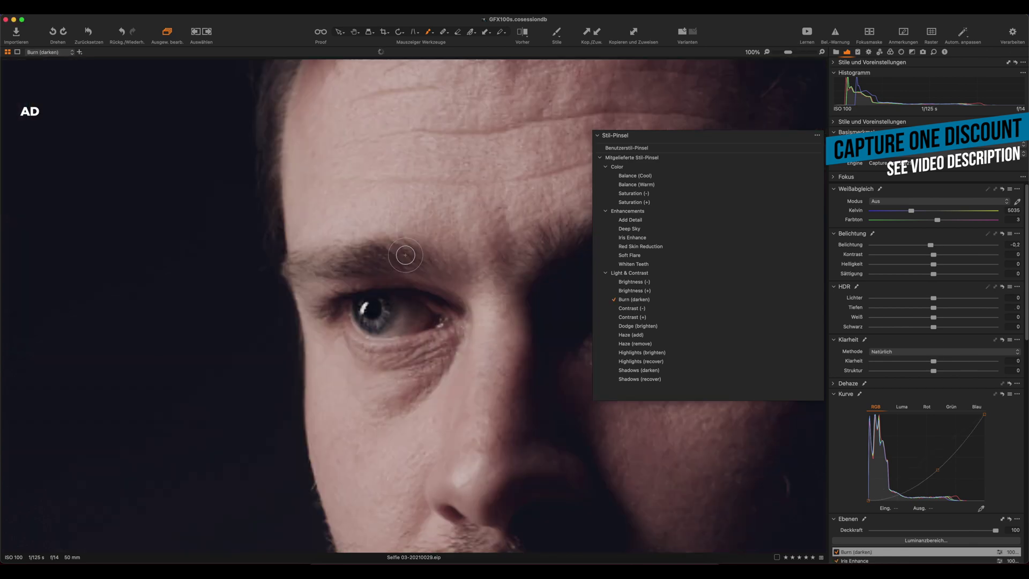
mouse_move(411, 260)
mouse_down()
mouse_move(374, 258)
mouse_move(286, 268)
mouse_move(369, 256)
mouse_up()
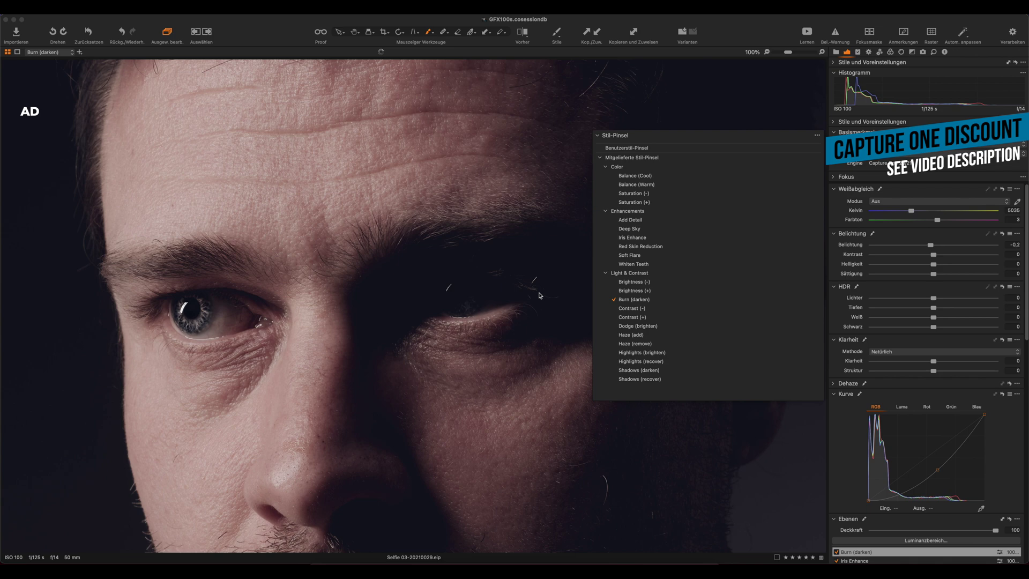
Brighten the shadowed right eye with the Brightness (+) style brush, then fit the portrait in view.
key(Up)
right_click(507, 278)
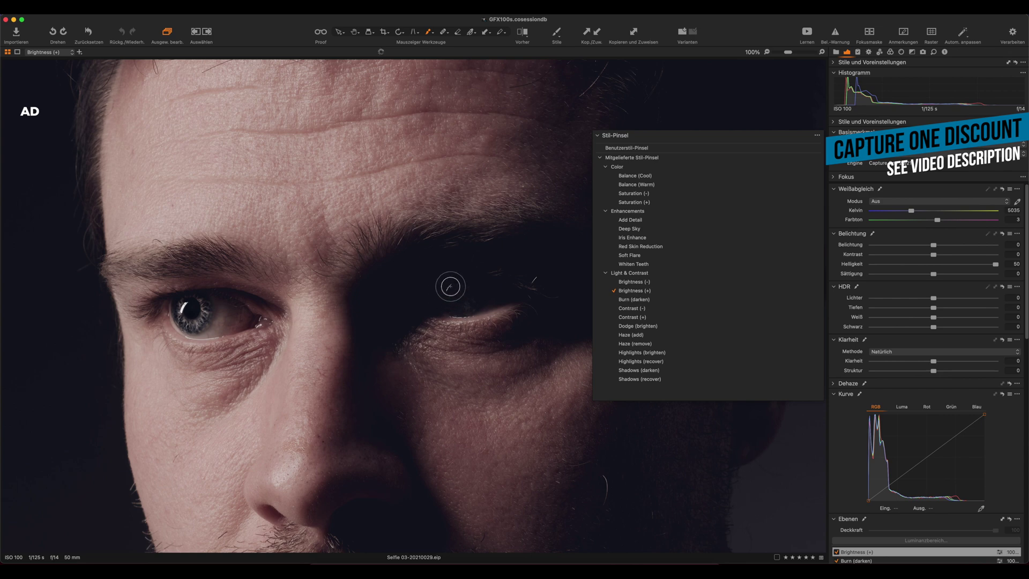
drag(458, 308, 475, 300)
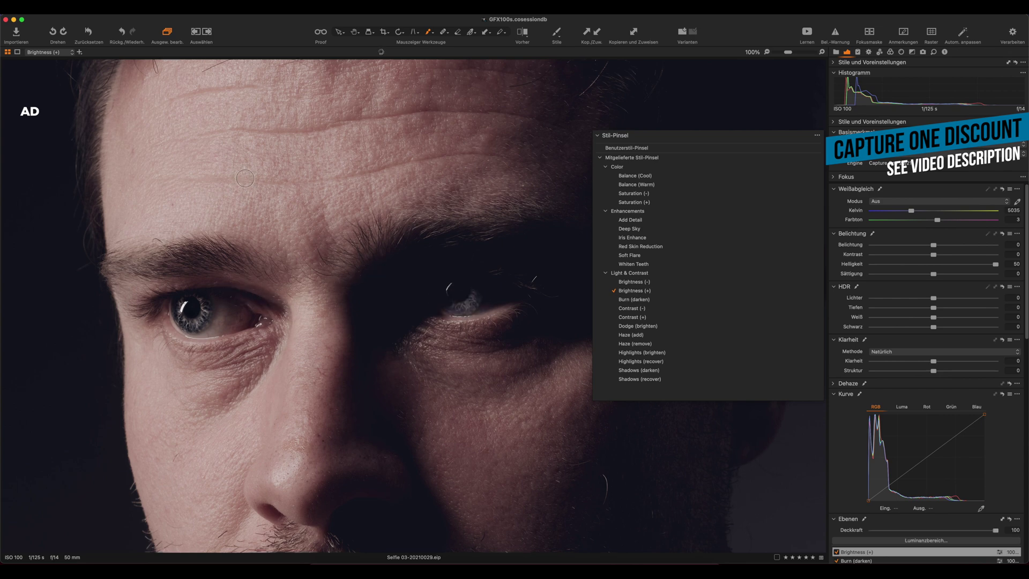
key(super+0)
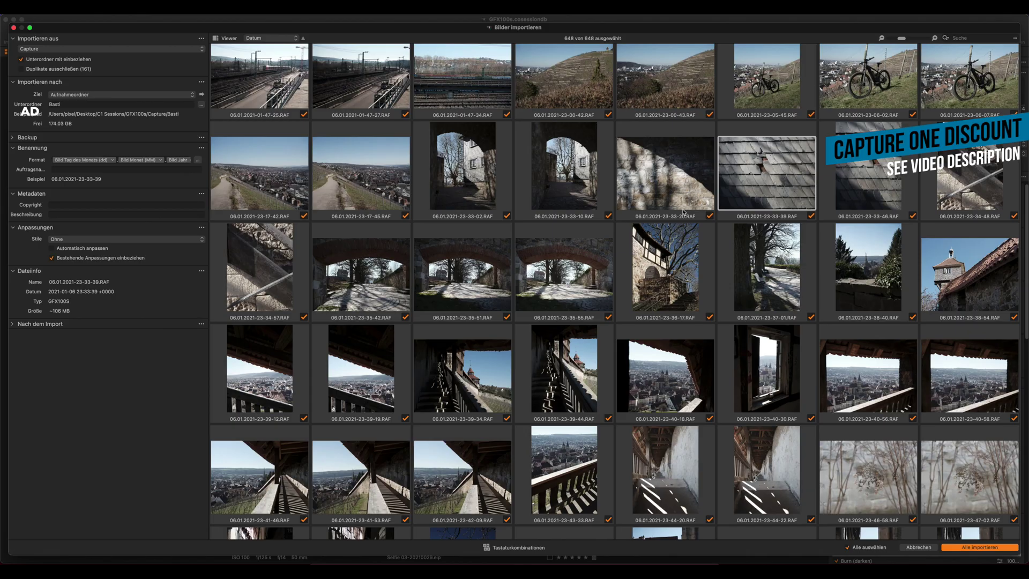
Uncheck the 33-39 slate-roof photo to leave it out of the import.
key(space)
Exclude the 33-20 stone-wall photo, leaving 646 of 648 marked, and move to the bicycle photo.
click(684, 212)
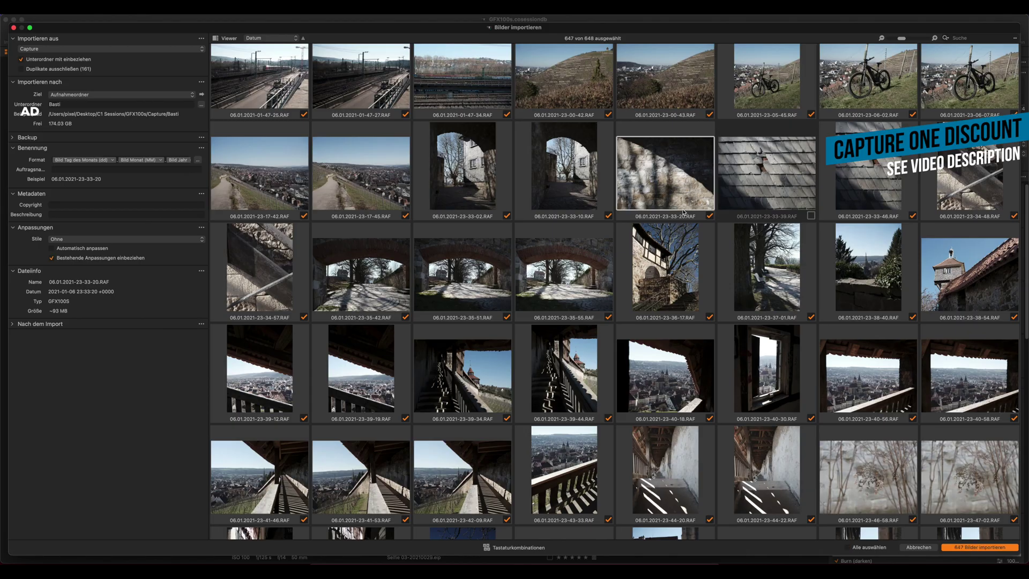
key(space)
key(Down)
key(Right)
key(Down)
key(Up)
key(Up)
key(Up)
Preview the bicycle photo large, step through the next several photos, then return to thumbnails.
key(space)
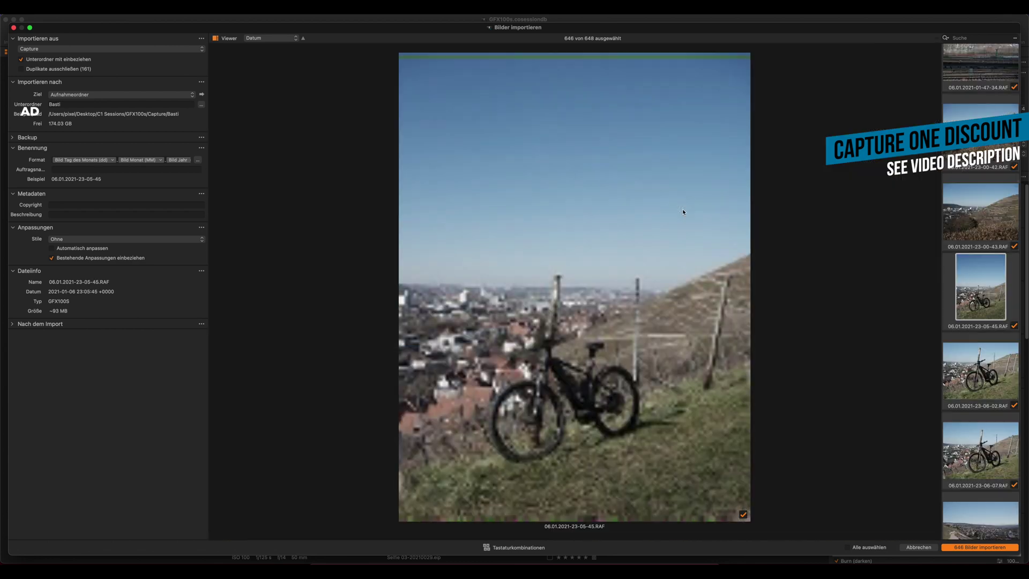
key(Down)
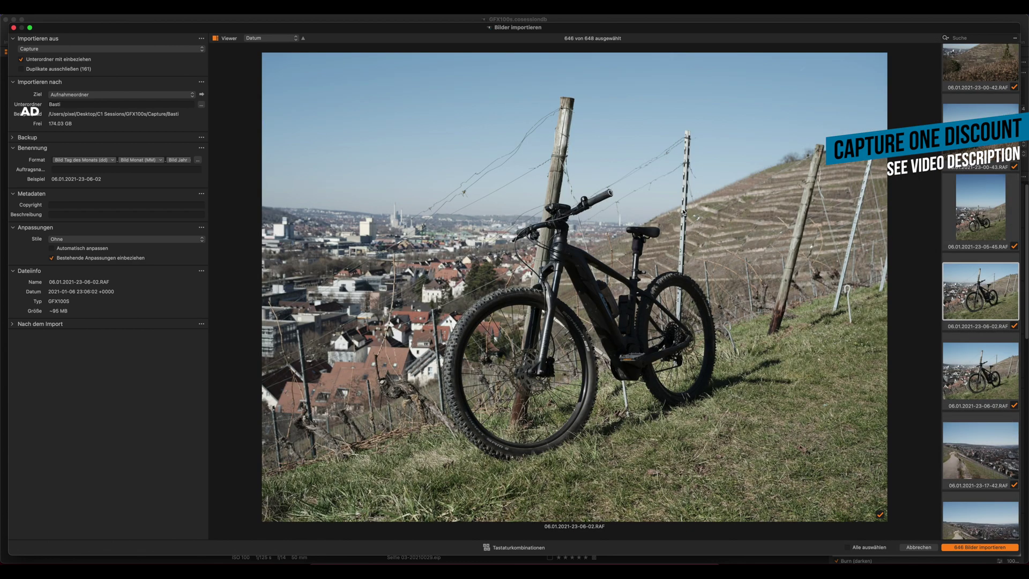
key(Down)
key(Down)
key(Down)
key(Down)
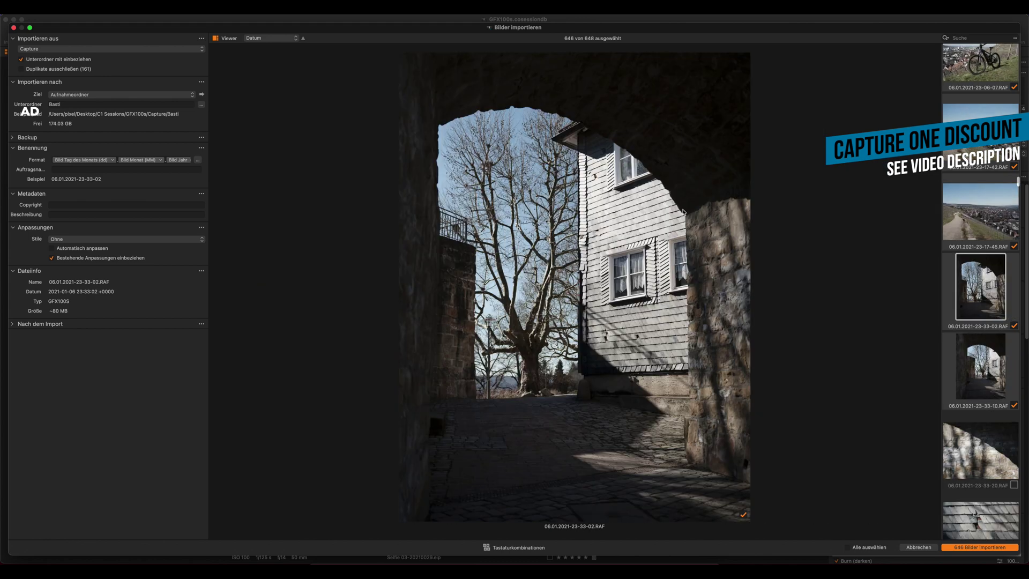
key(Down)
key(Down)
key(Down)
key(Down)
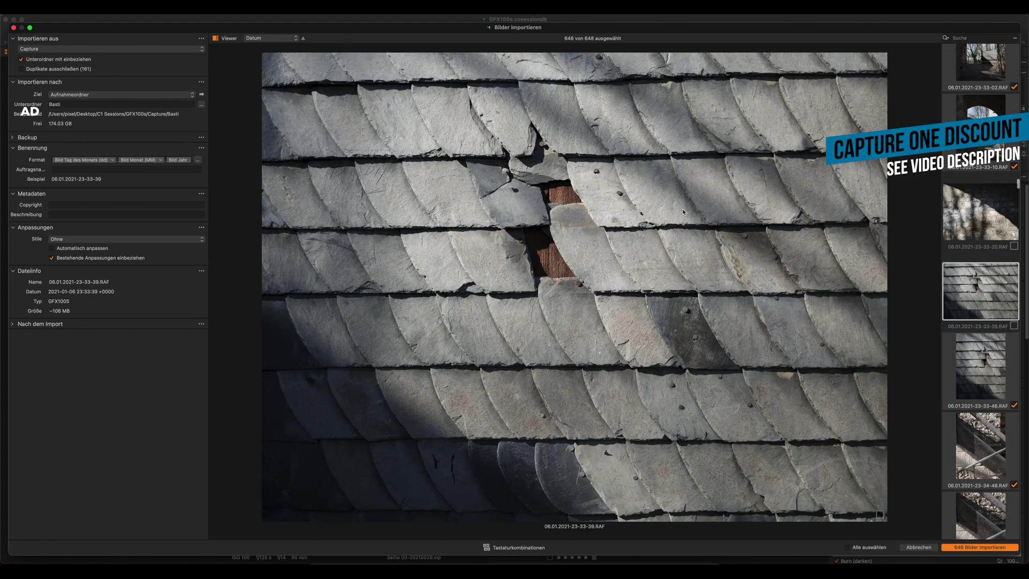
key(Down)
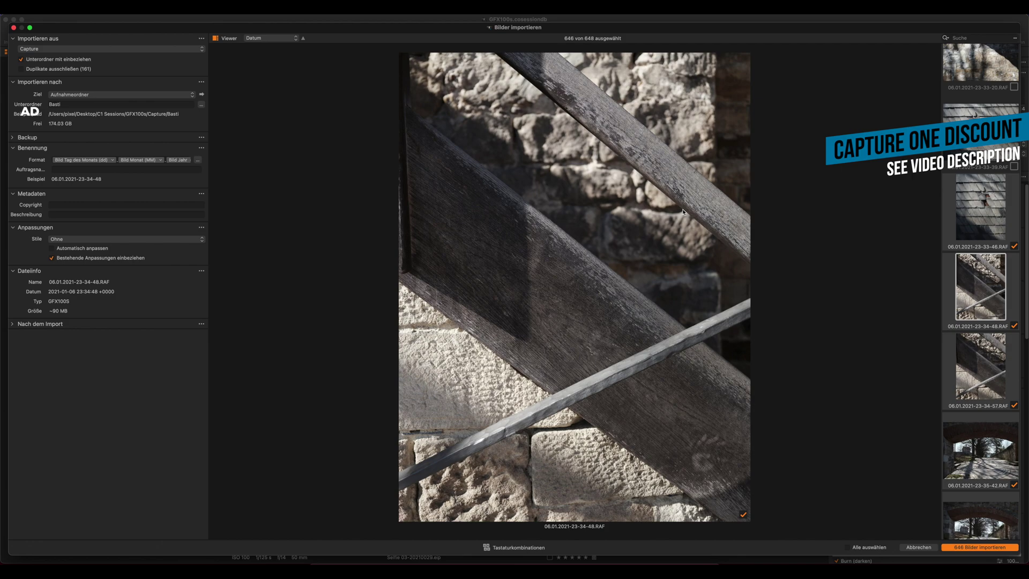
key(Down)
key(super+alt+v)
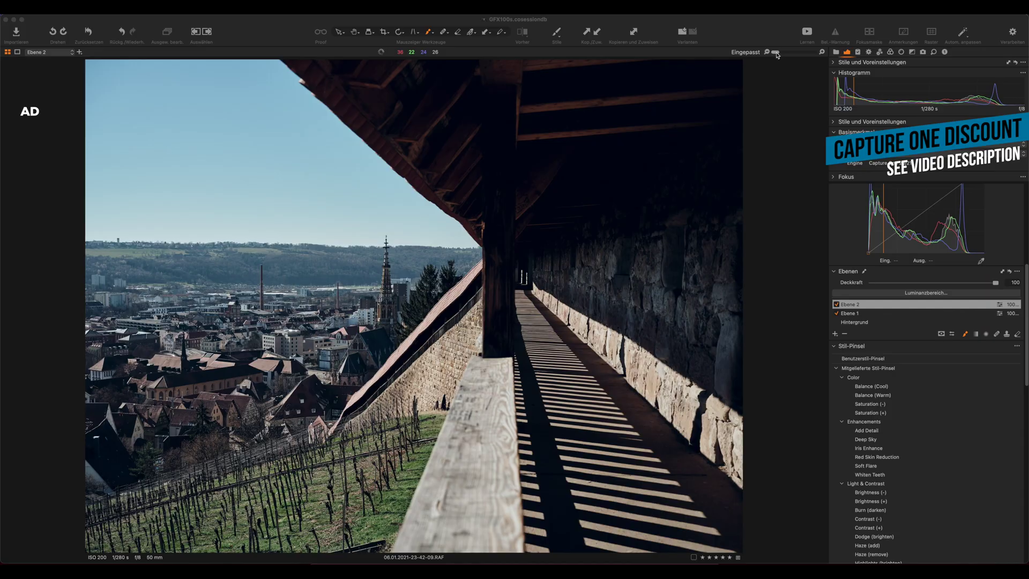
Raise the zoom slider from Eingepasst to magnify the church spire.
drag(780, 54, 807, 53)
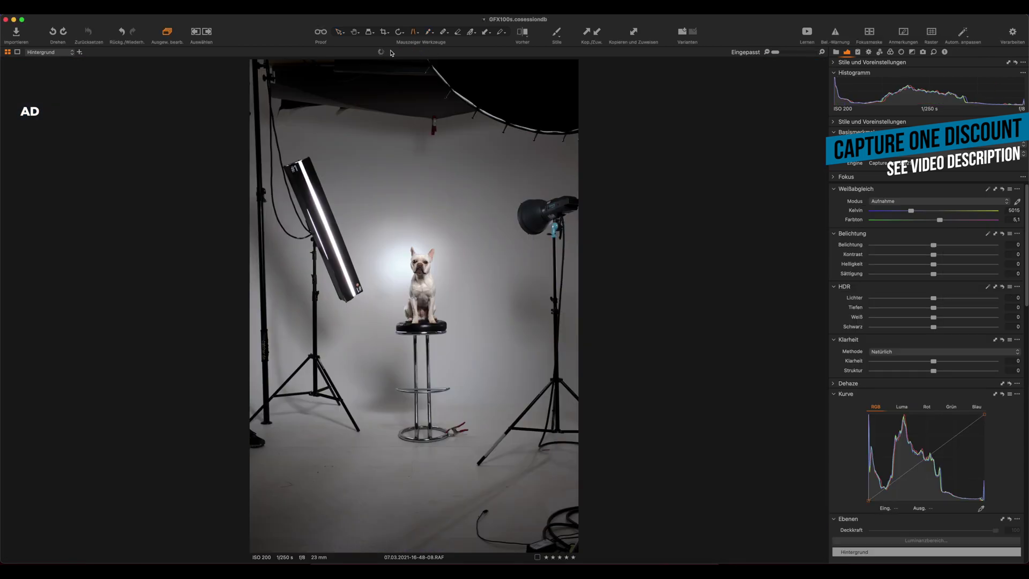
Place the vertical keystone guides along the left and right light stands beside the bulldog.
key(k)
drag(316, 158, 273, 150)
drag(315, 454, 274, 453)
drag(274, 150, 263, 145)
drag(275, 452, 272, 455)
drag(263, 144, 262, 142)
drag(513, 454, 544, 459)
drag(513, 158, 555, 209)
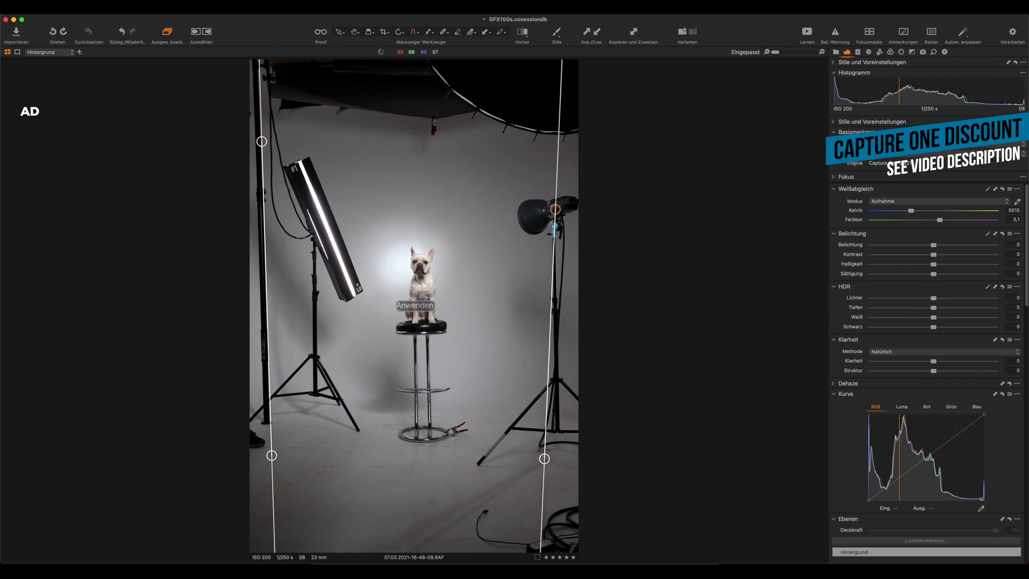
Apply the vertical keystone correction with Anwenden and put the guides away.
click(415, 305)
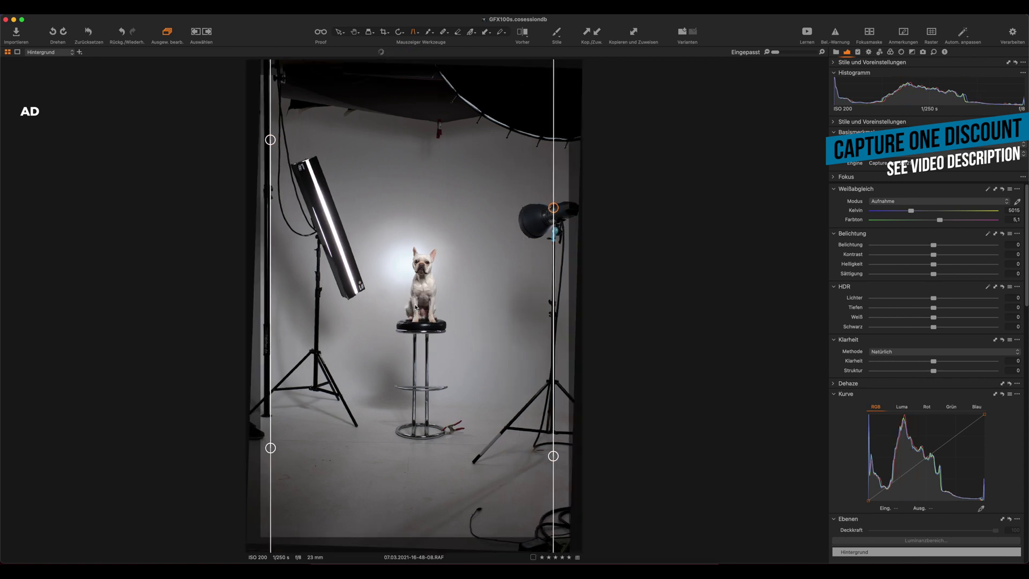
click(343, 35)
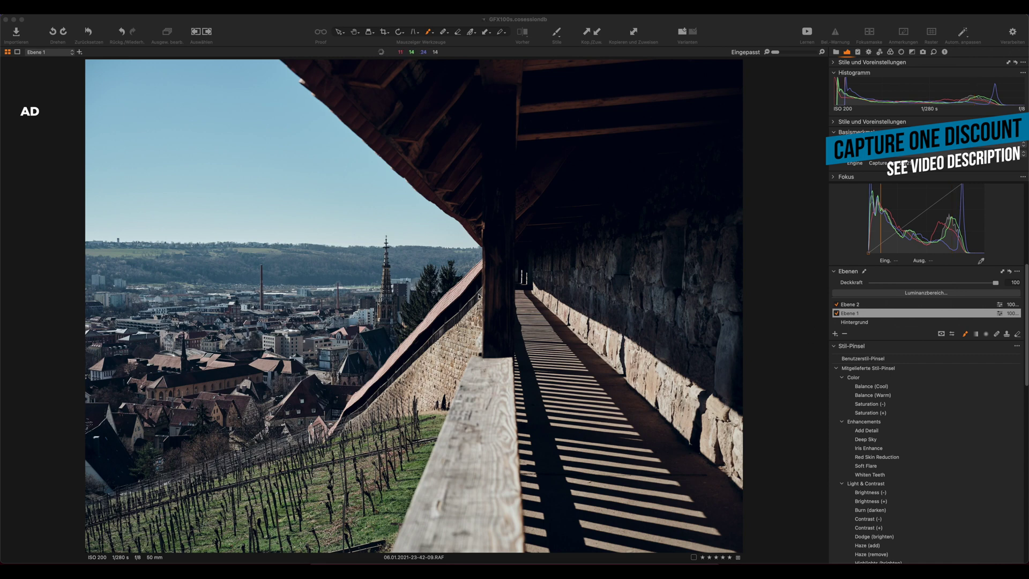
click(417, 346)
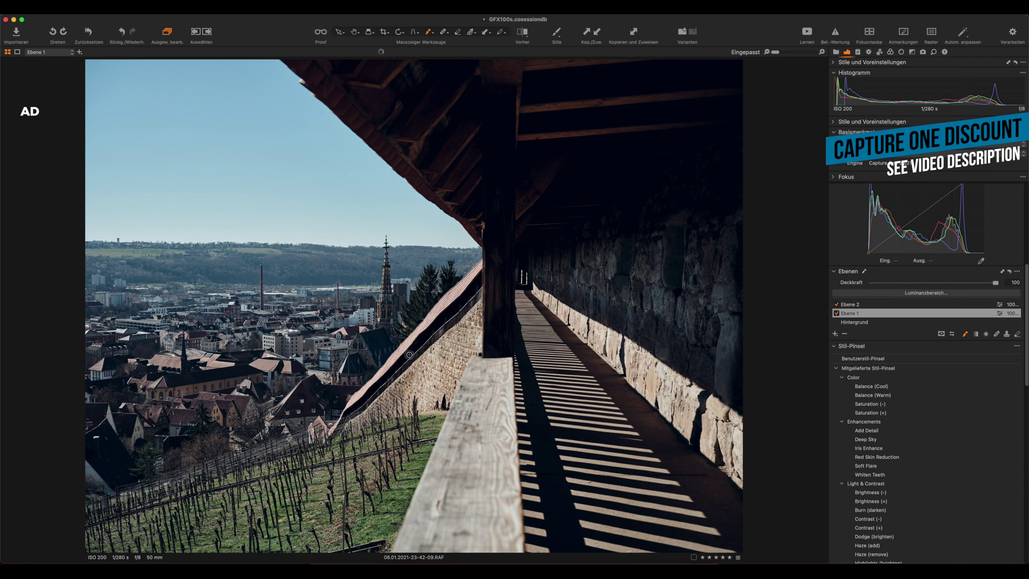
right_click(505, 298)
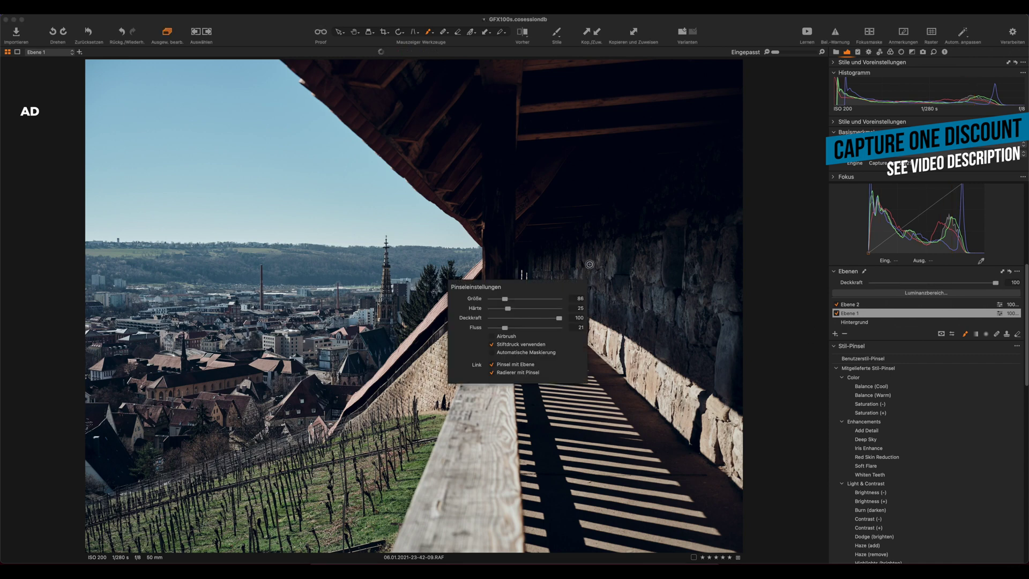
click(858, 305)
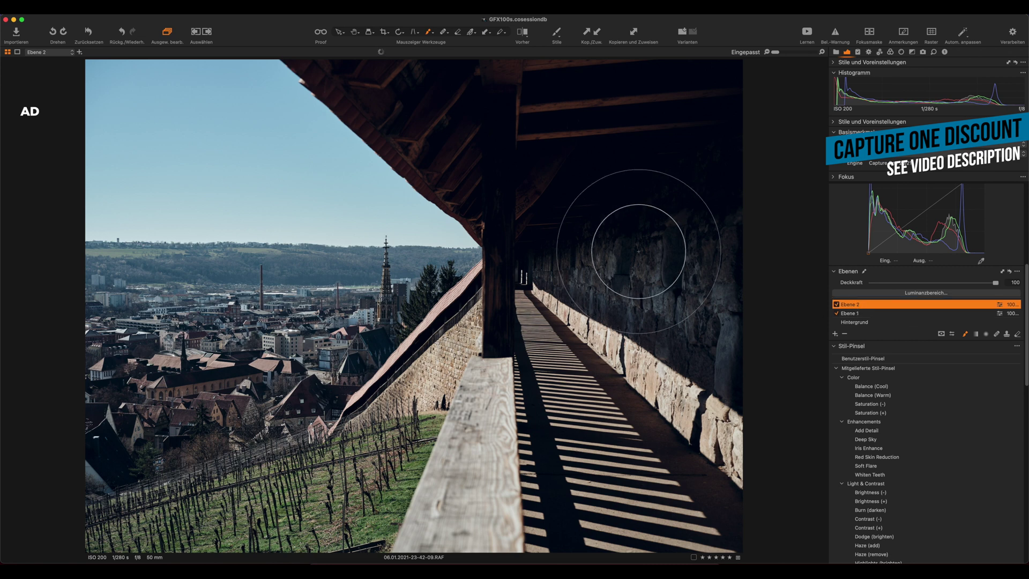
click(853, 315)
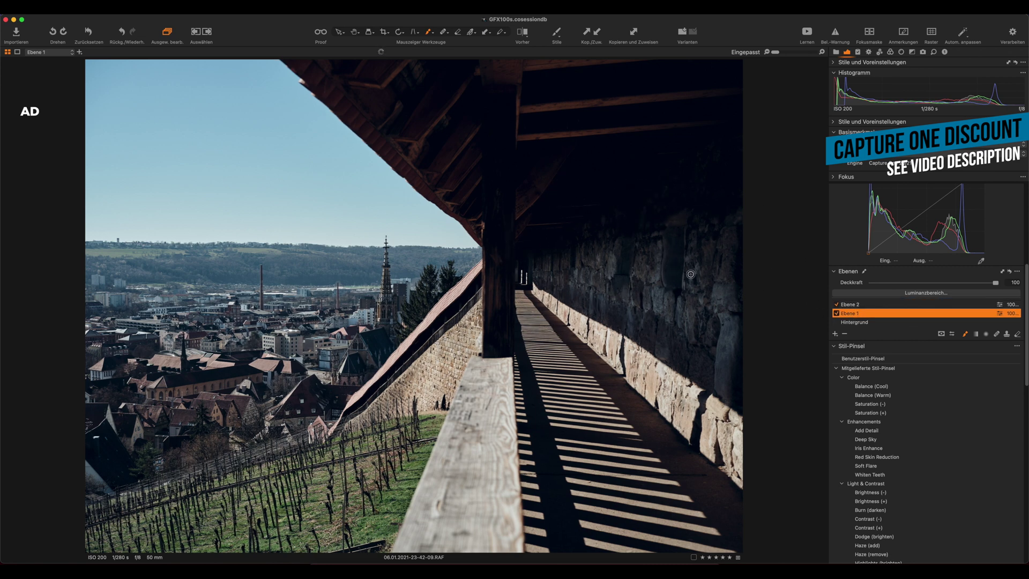
click(846, 304)
right_click(555, 276)
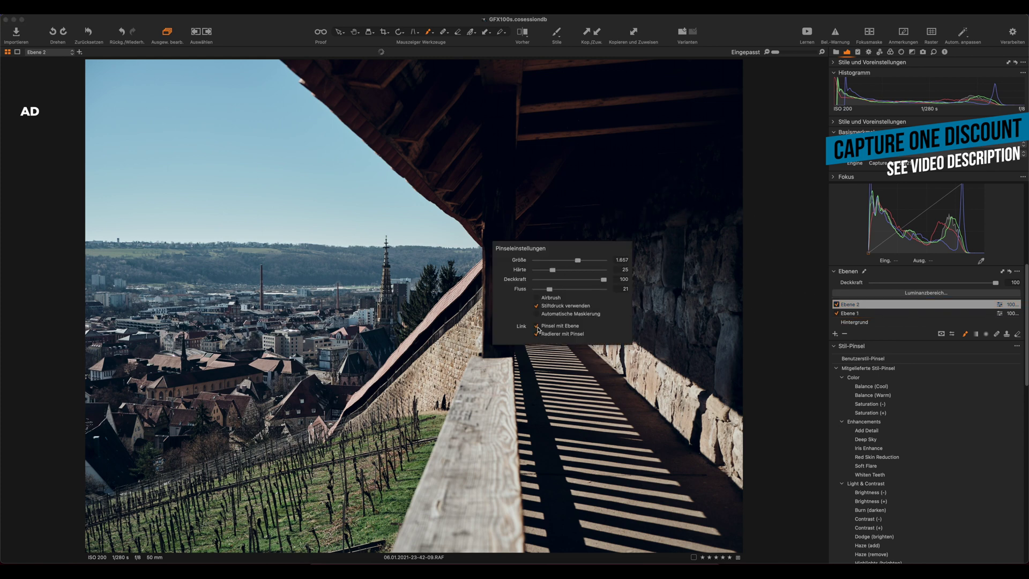
click(865, 314)
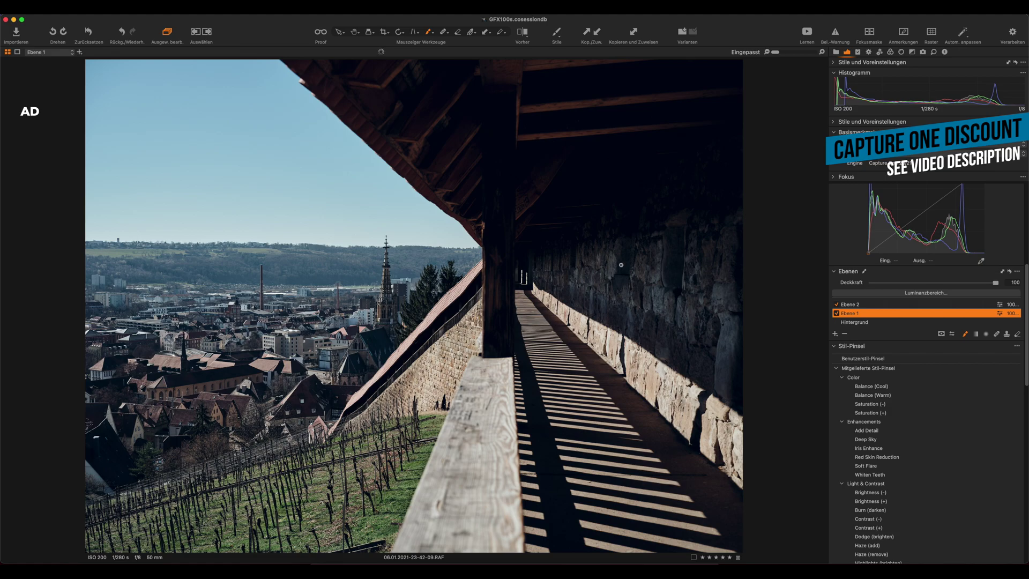